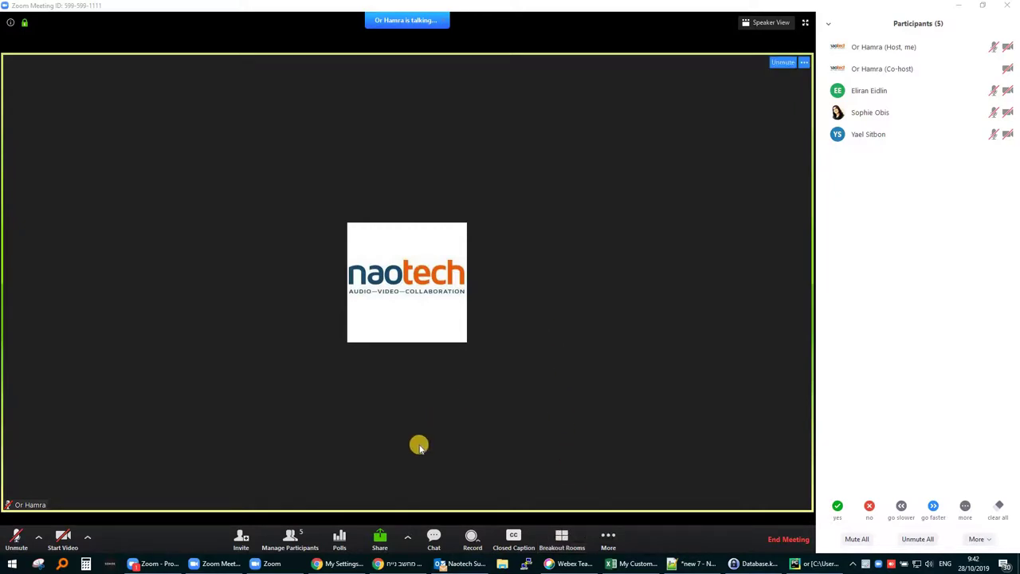
Step: Hide and reshow the participants list, and check the host and co-host entries
left_click(293, 540)
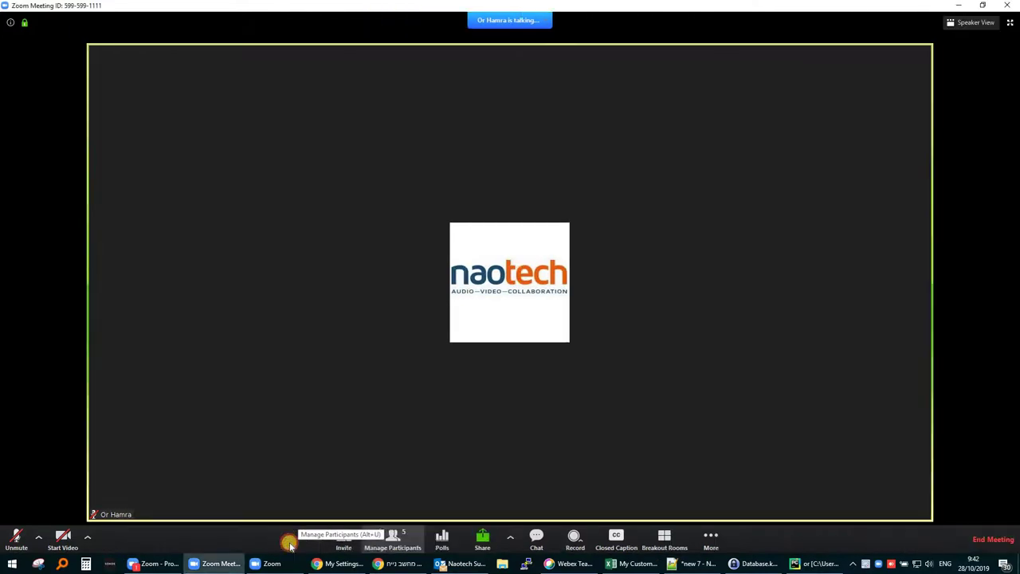
left_click(392, 539)
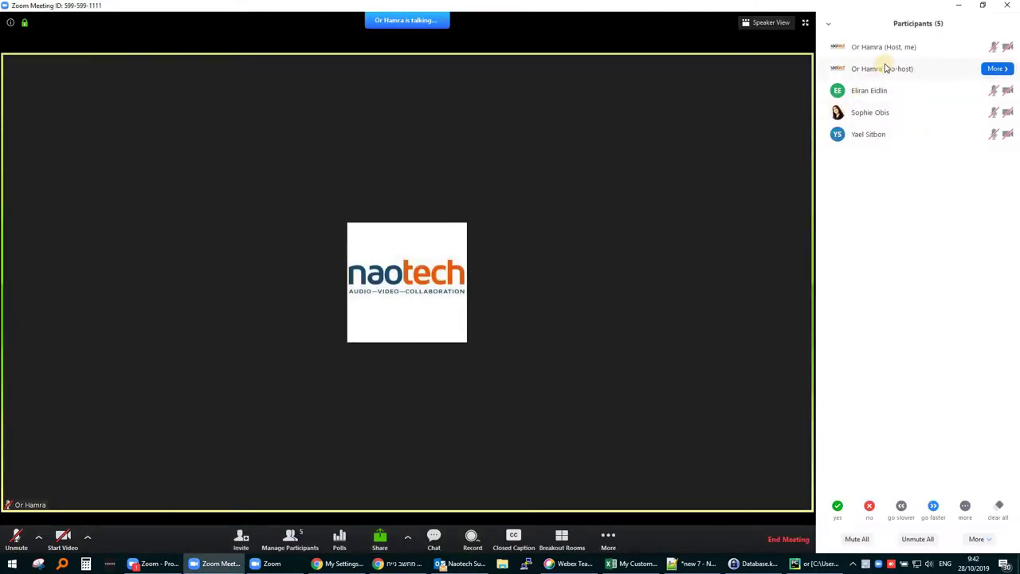
mouse_move(866, 50)
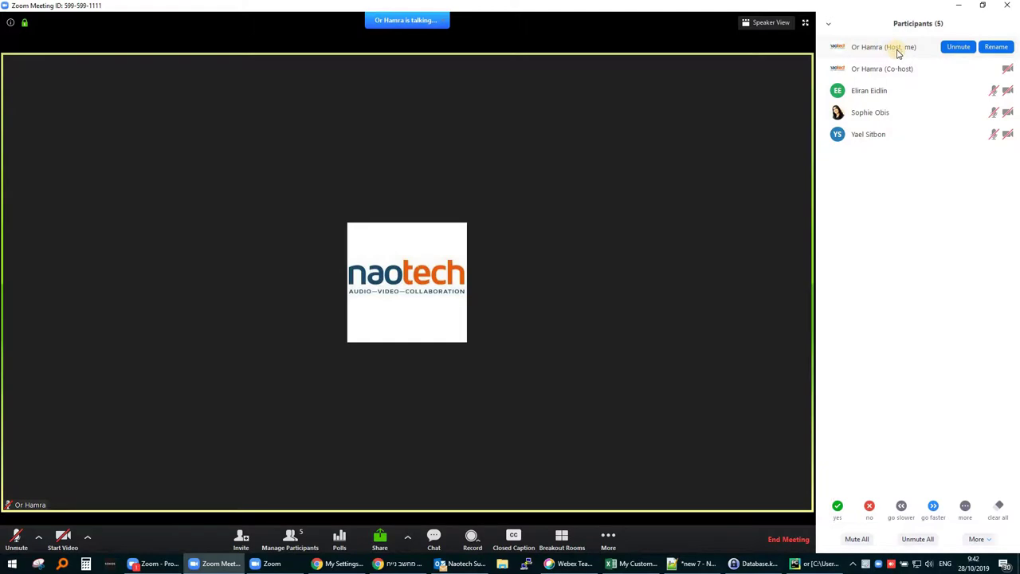
mouse_move(889, 73)
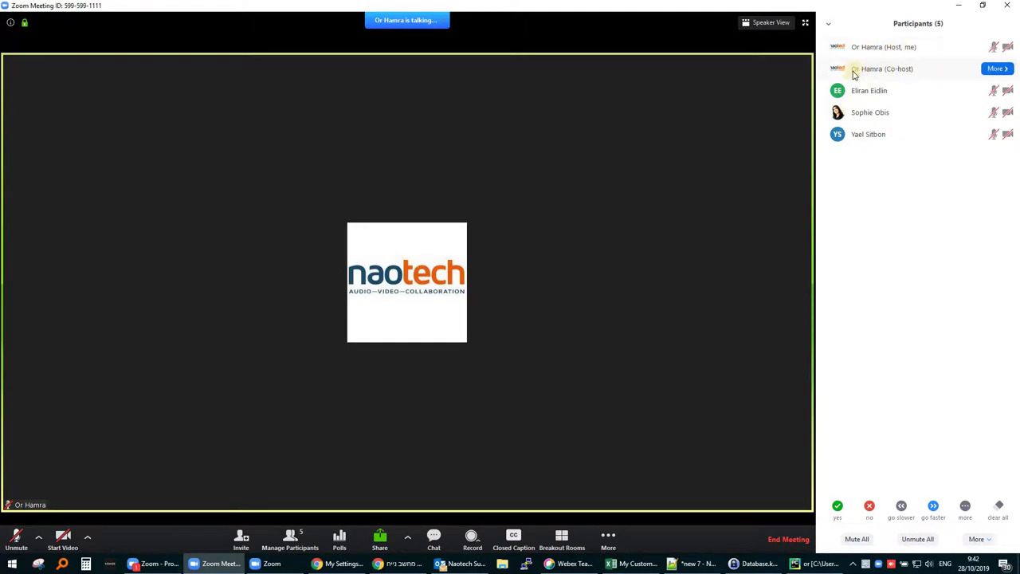
Step: Open the breakout rooms setup and delete both existing rooms
left_click(562, 544)
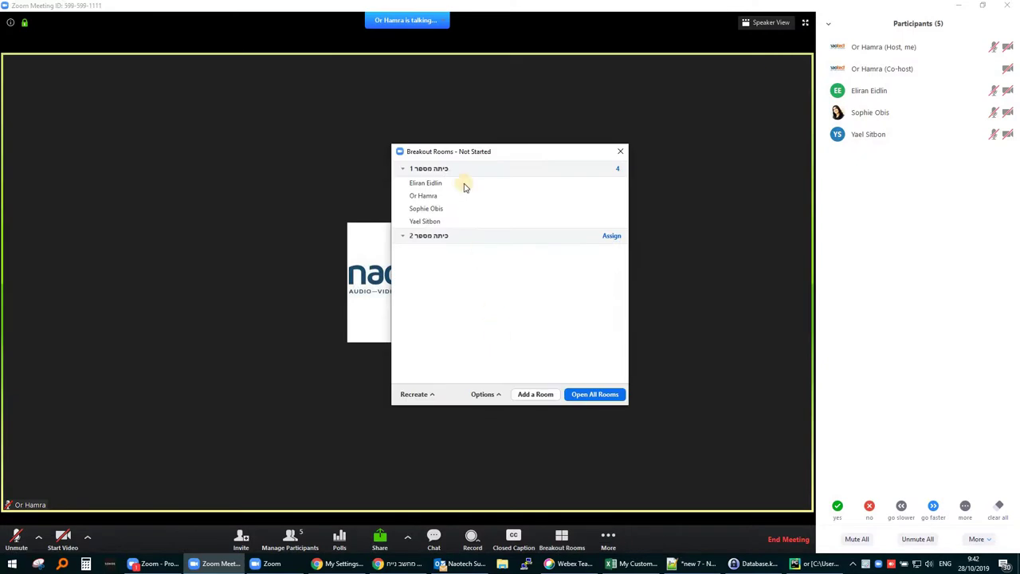
mouse_move(428, 170)
left_click(533, 168)
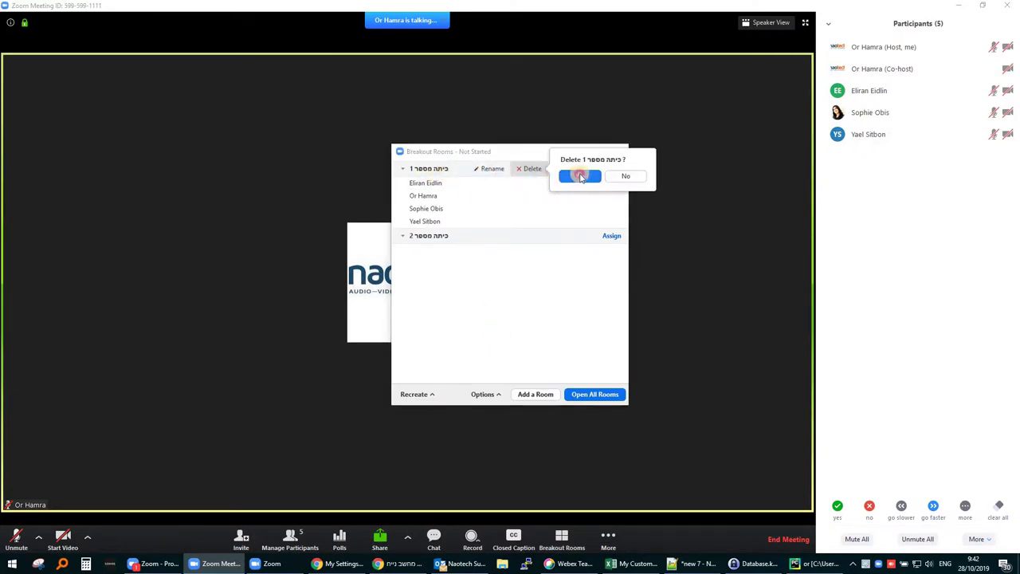
left_click(578, 176)
left_click(532, 168)
left_click(568, 175)
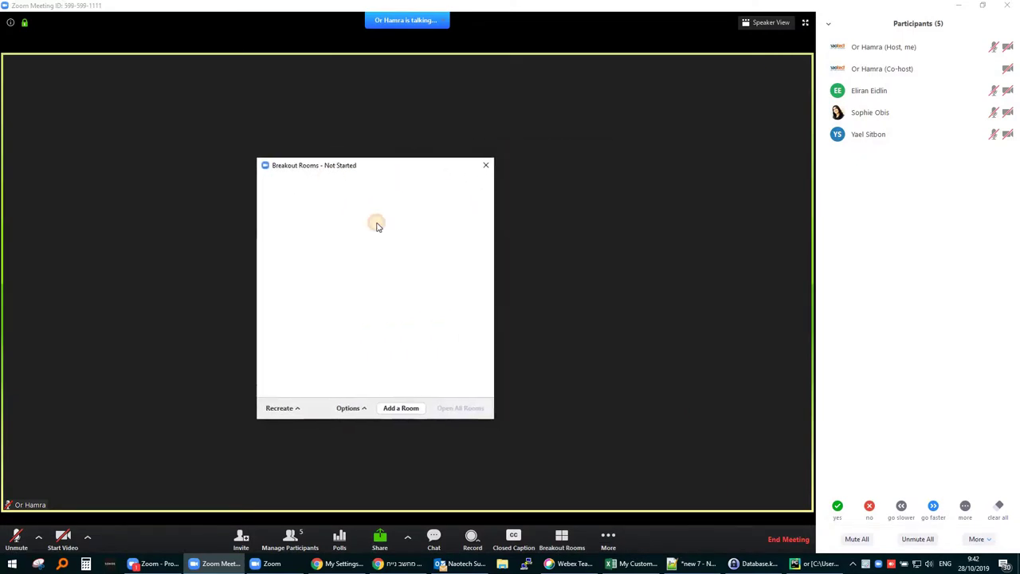
Step: Add two new empty breakout rooms
left_click_drag(369, 166, 450, 190)
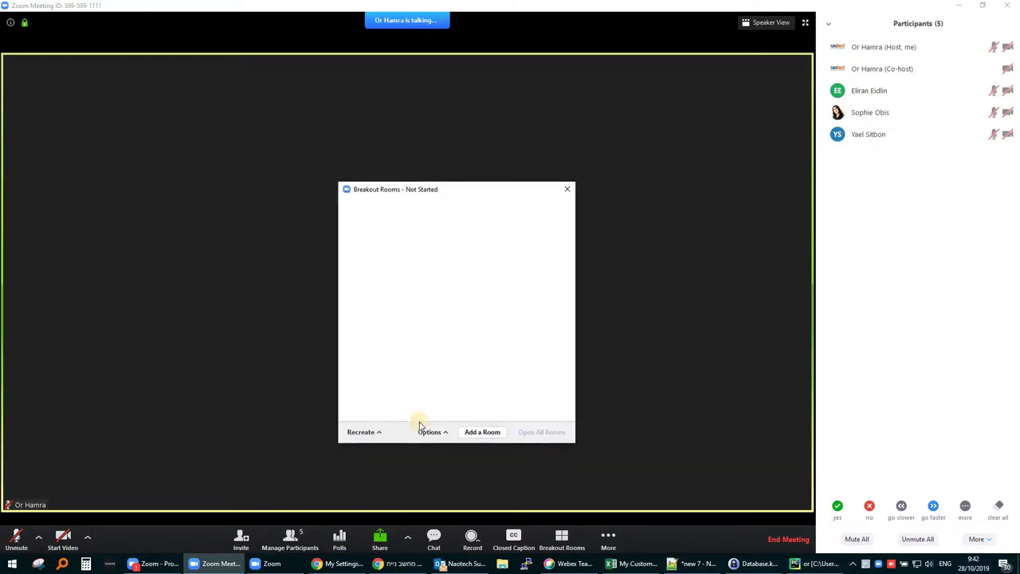
left_click(478, 434)
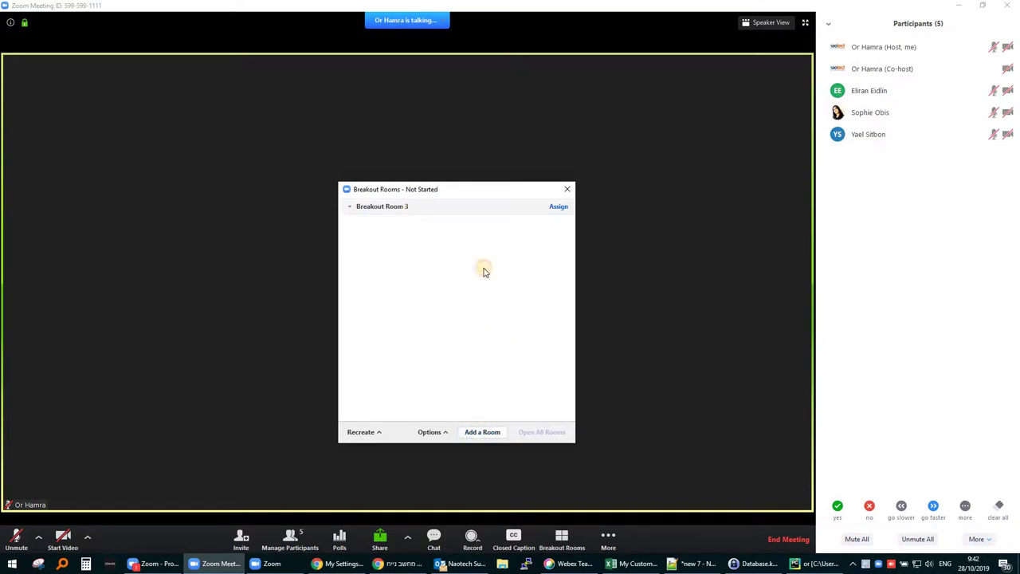
left_click(481, 433)
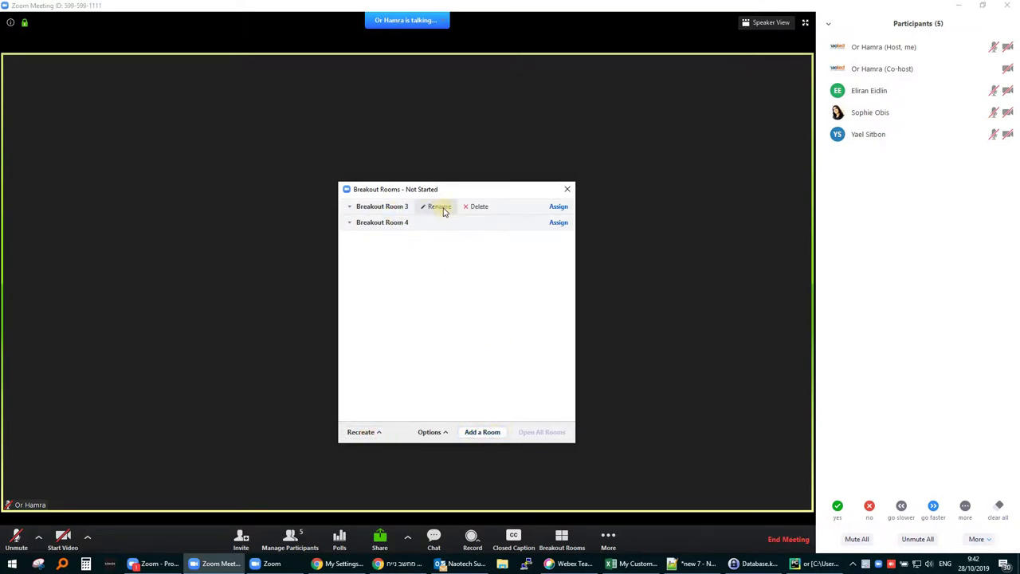
Step: Rename the first breakout room as "כיתה מספר 1"
left_click(443, 211)
type("d")
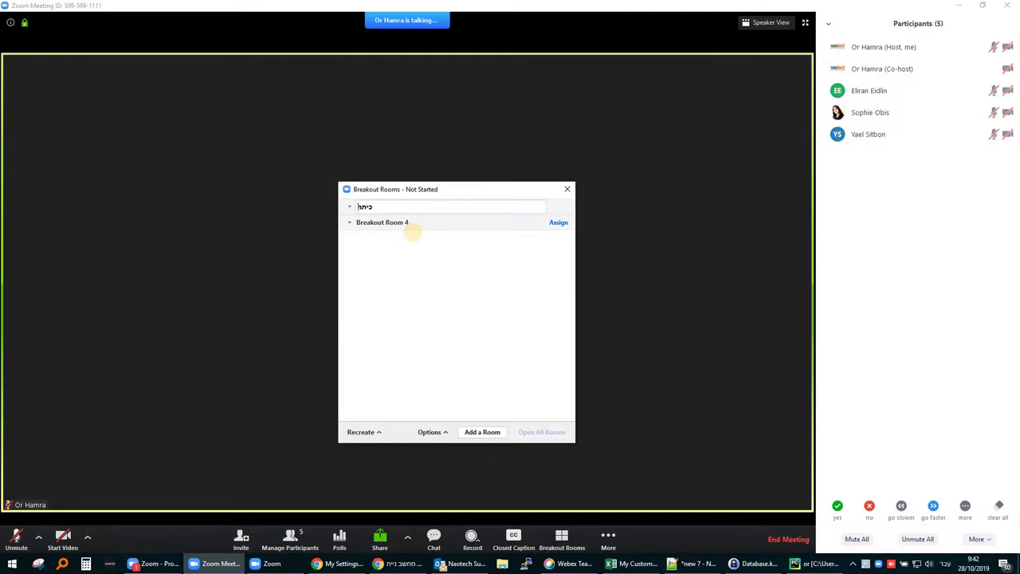
type("יתה מספר 1")
key("Return")
Step: Rename the second breakout room as "כיתב מספר 2"
mouse_move(496, 222)
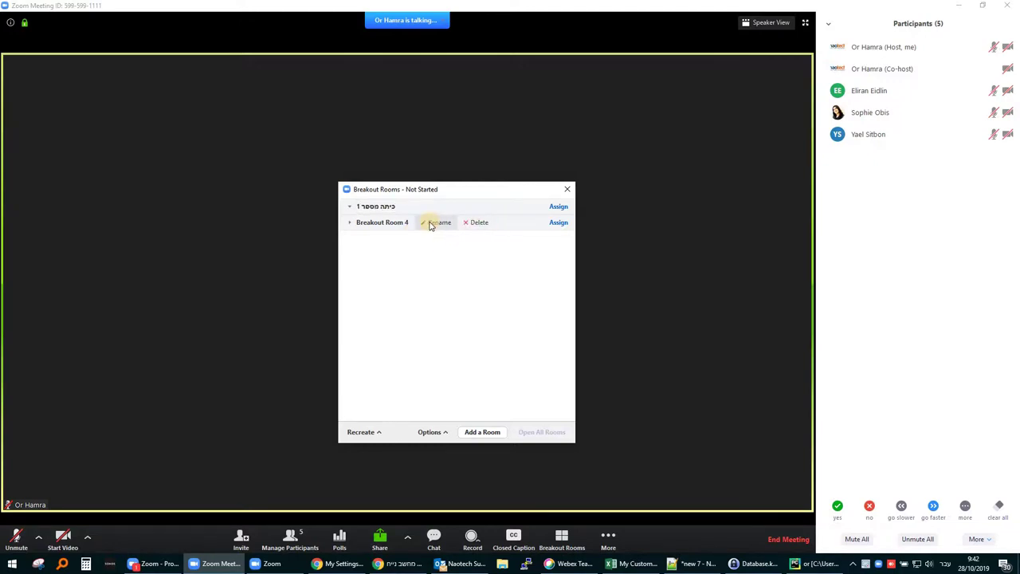
left_click(428, 222)
type("כיתה מספר 2")
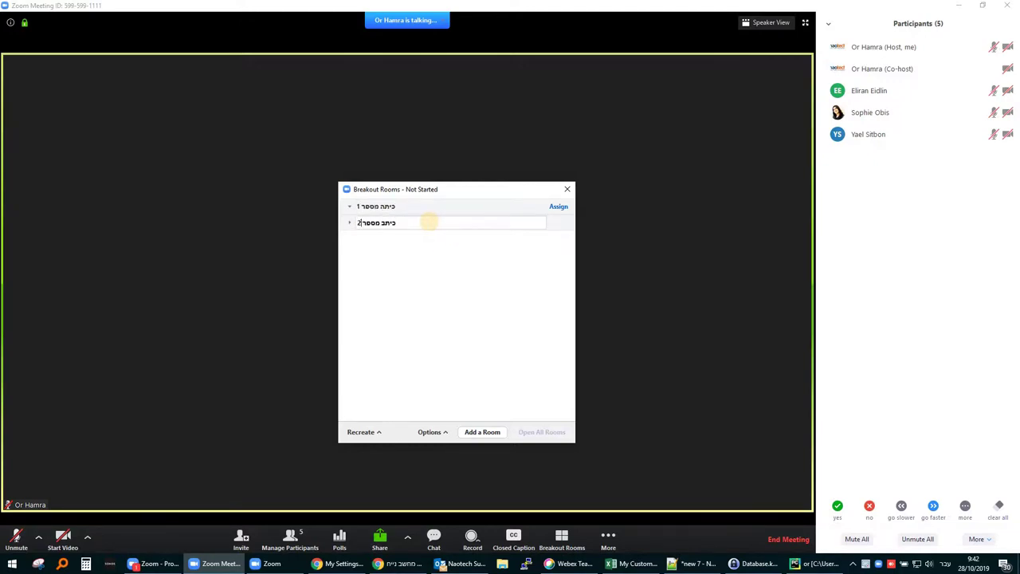
key("Return")
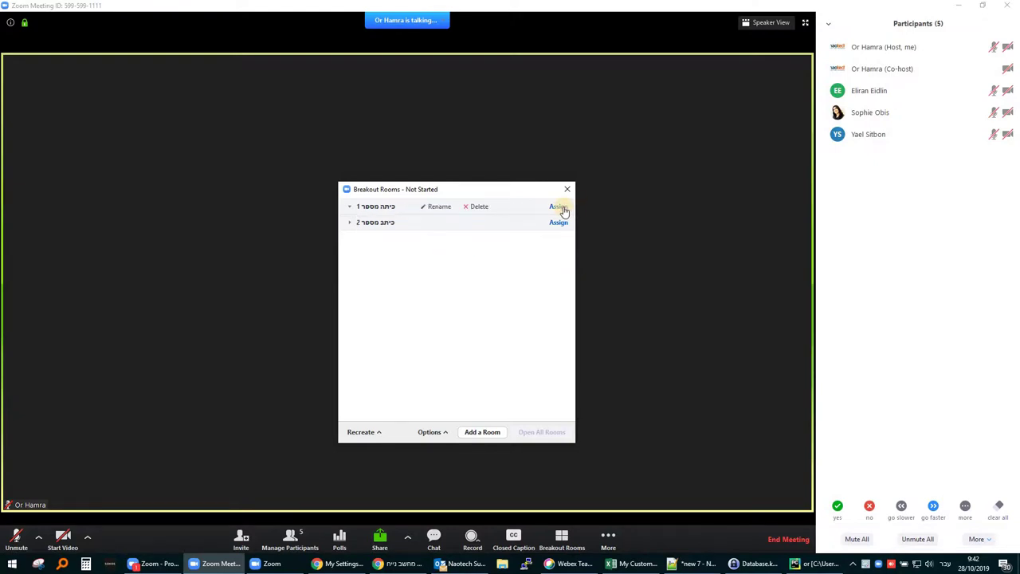
Step: Assign the first and the last of the four available participants to the first breakout room
left_click(558, 207)
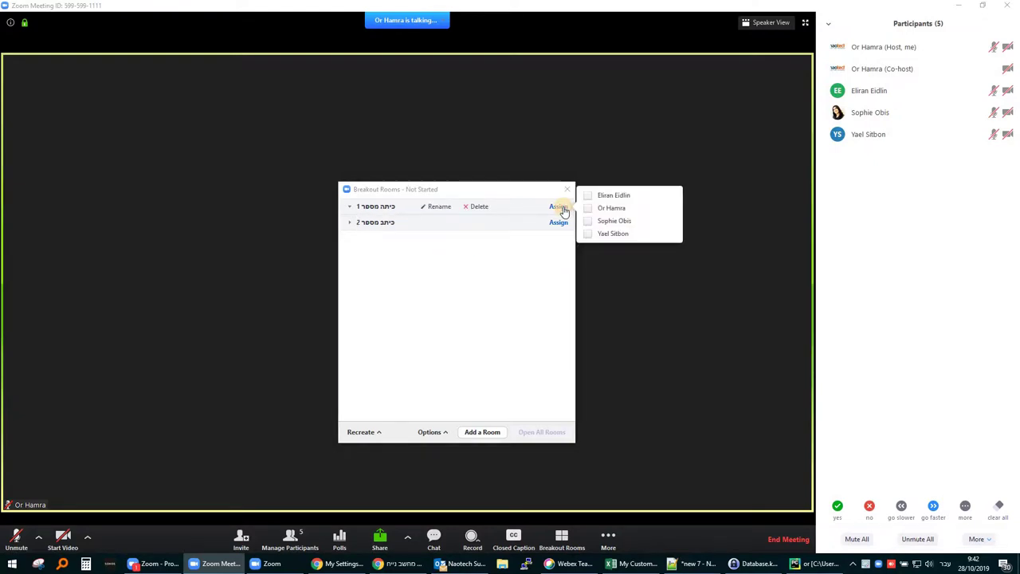
left_click(588, 195)
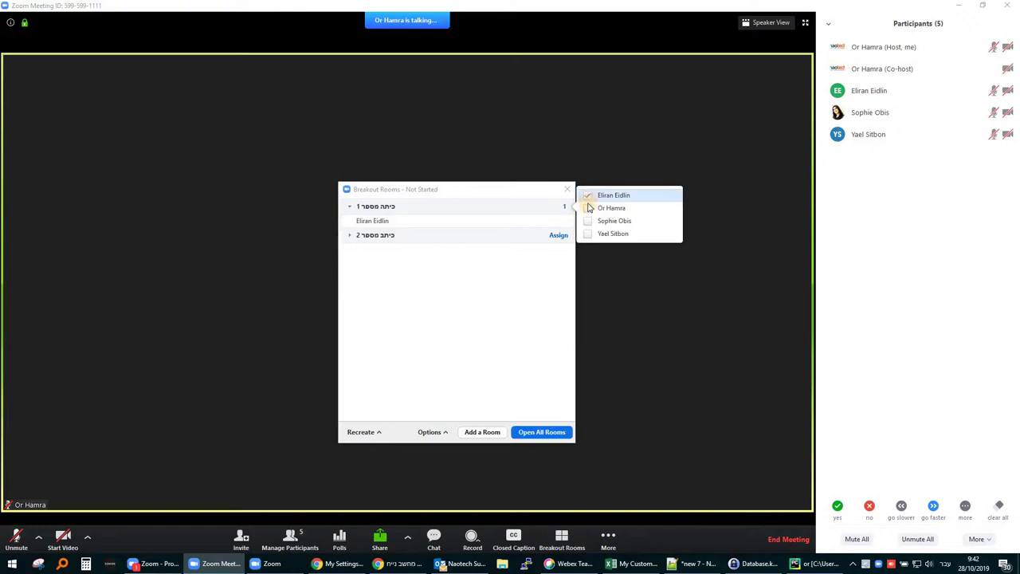
left_click(587, 233)
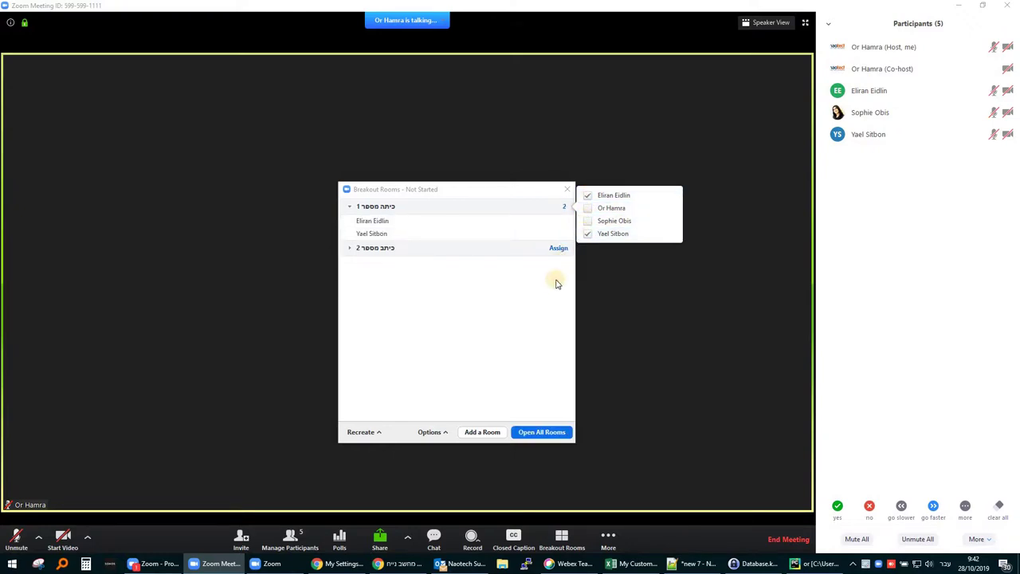
left_click(498, 293)
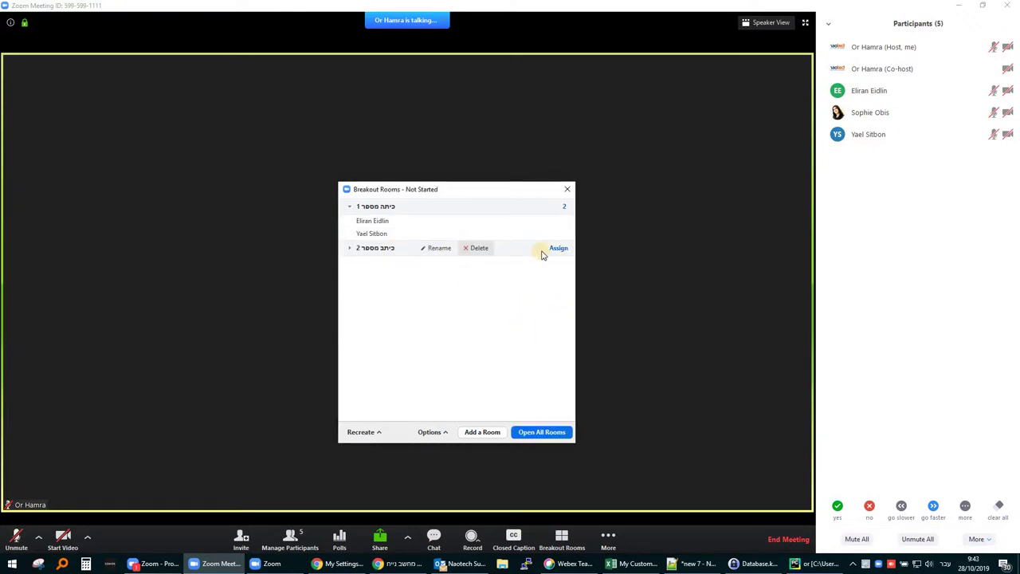
Step: Assign the two remaining participants to the second breakout room
left_click(558, 248)
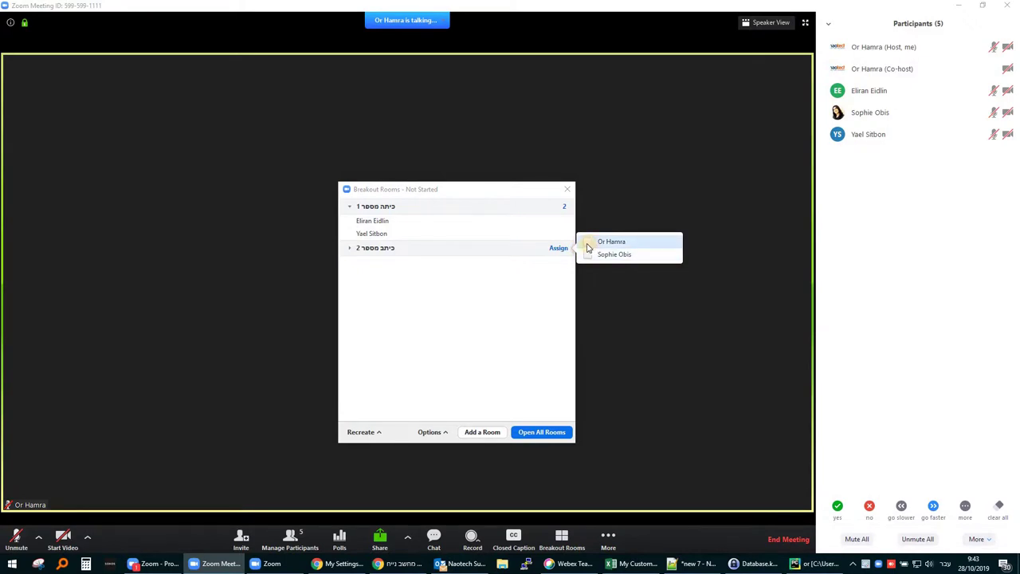
left_click(587, 243)
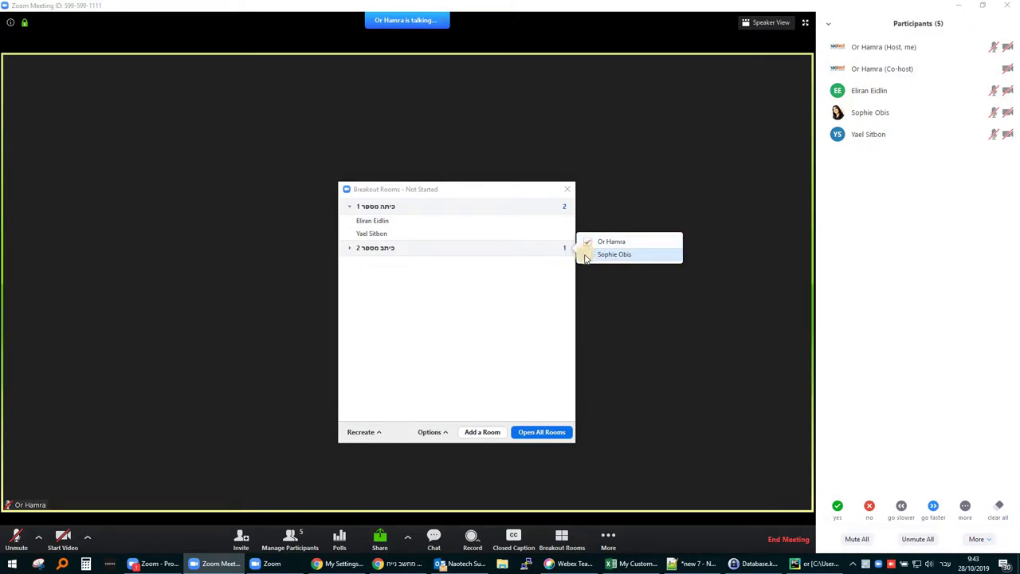
left_click(586, 255)
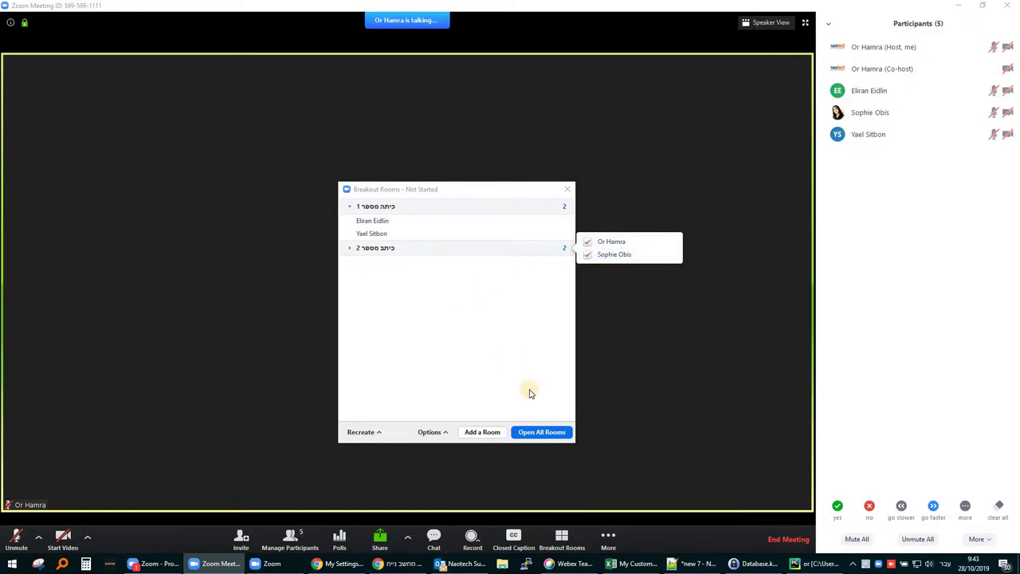
Step: Expand the second room's participant list and open all breakout rooms
left_click(537, 432)
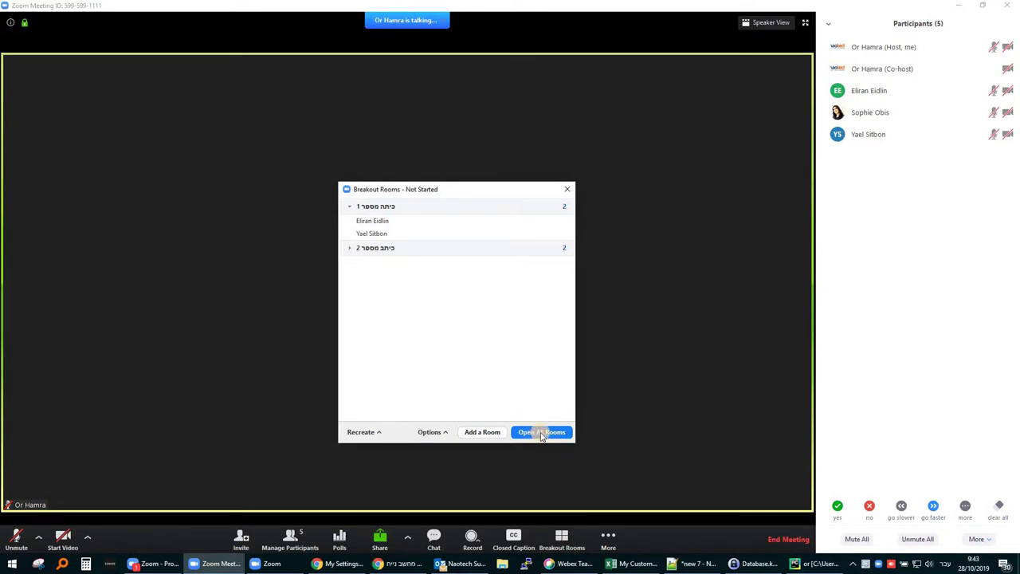
left_click(350, 248)
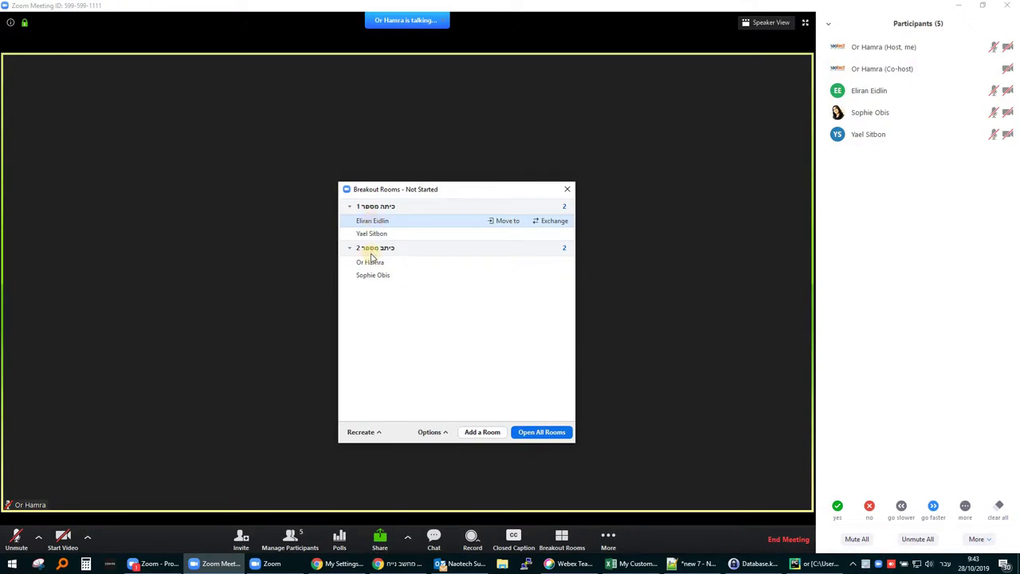
left_click(542, 432)
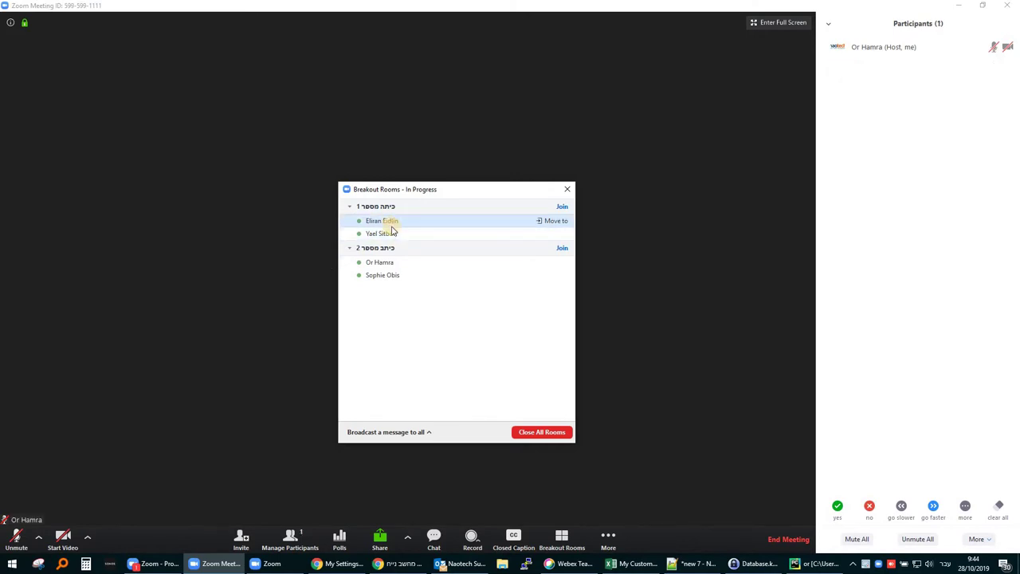
Step: Move the first participant of room 1 into the second breakout room while the rooms are running
left_click(557, 221)
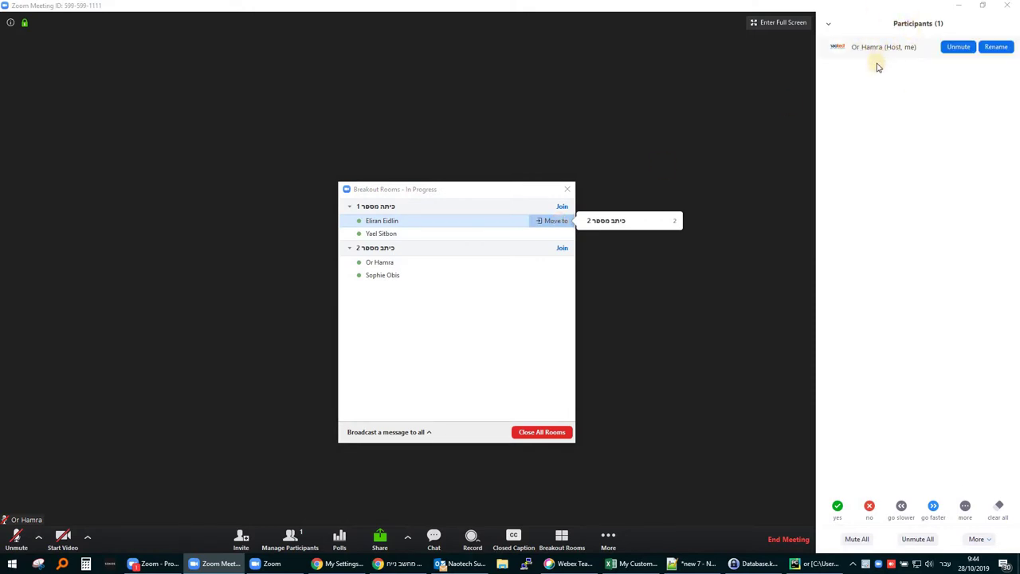
left_click(557, 266)
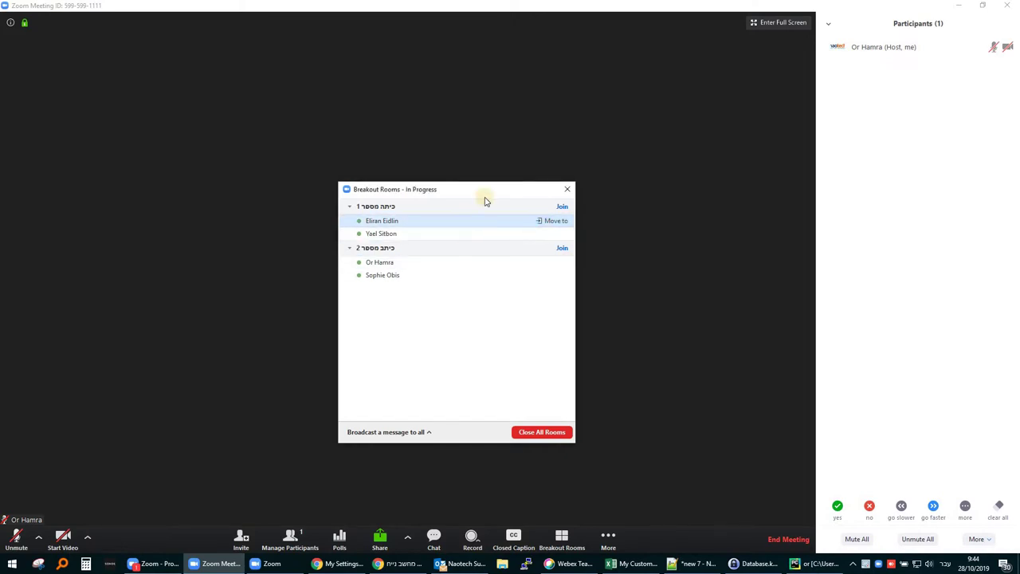
left_click(563, 223)
left_click(603, 221)
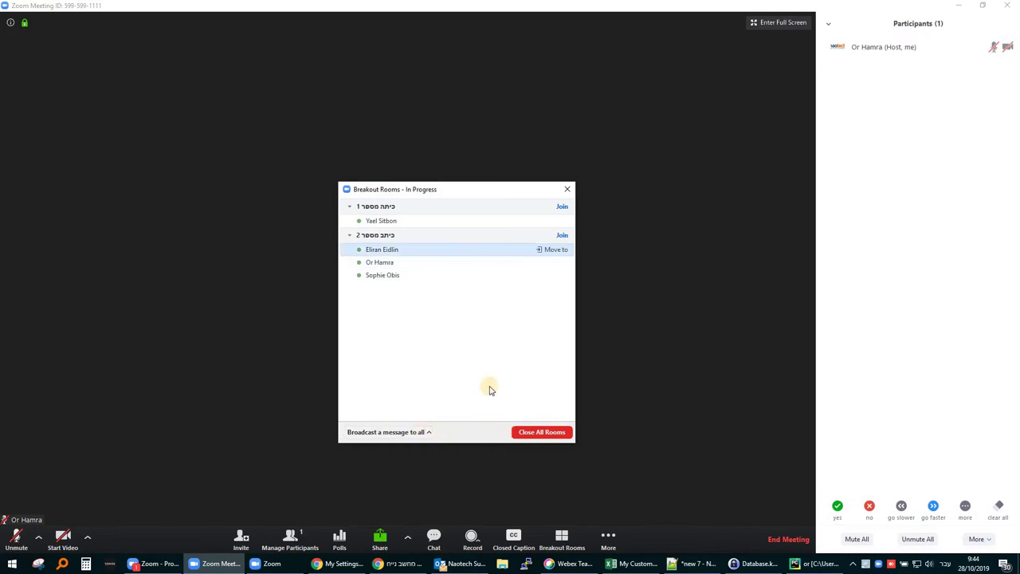
Step: Broadcast a short message to all breakout rooms and close all the rooms
left_click(412, 433)
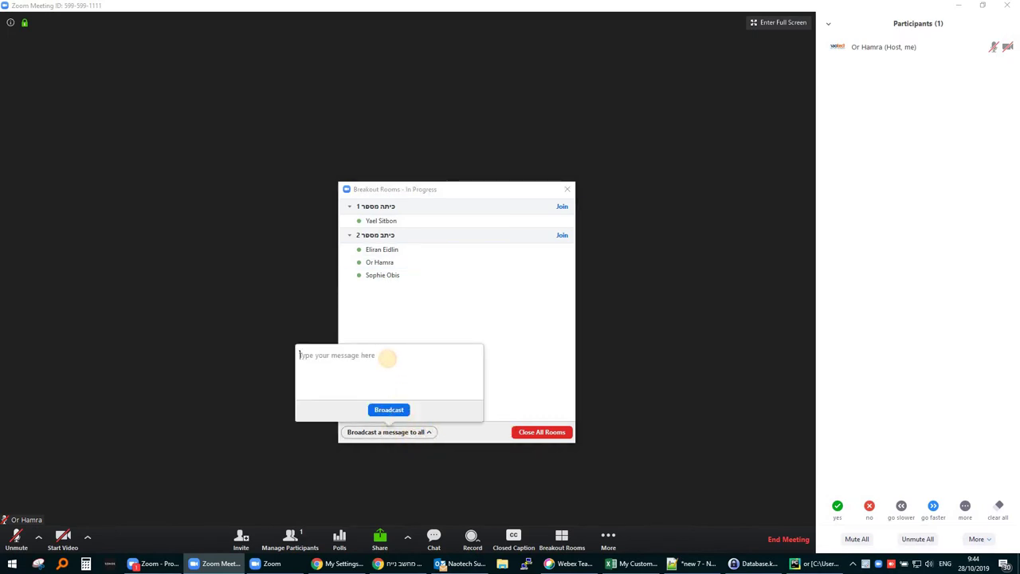
key("alt+shift")
type("ה")
left_click(388, 410)
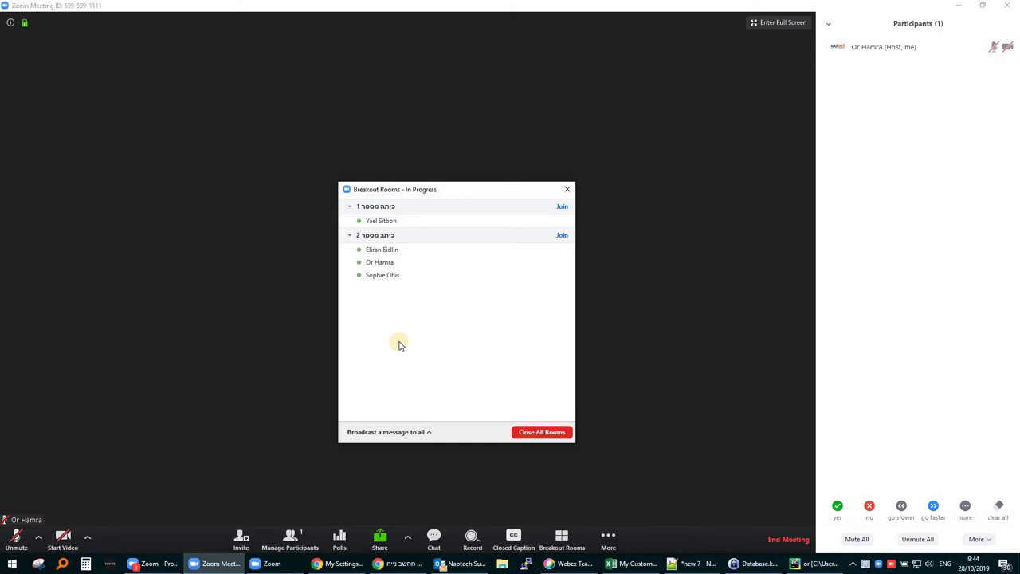
left_click(527, 433)
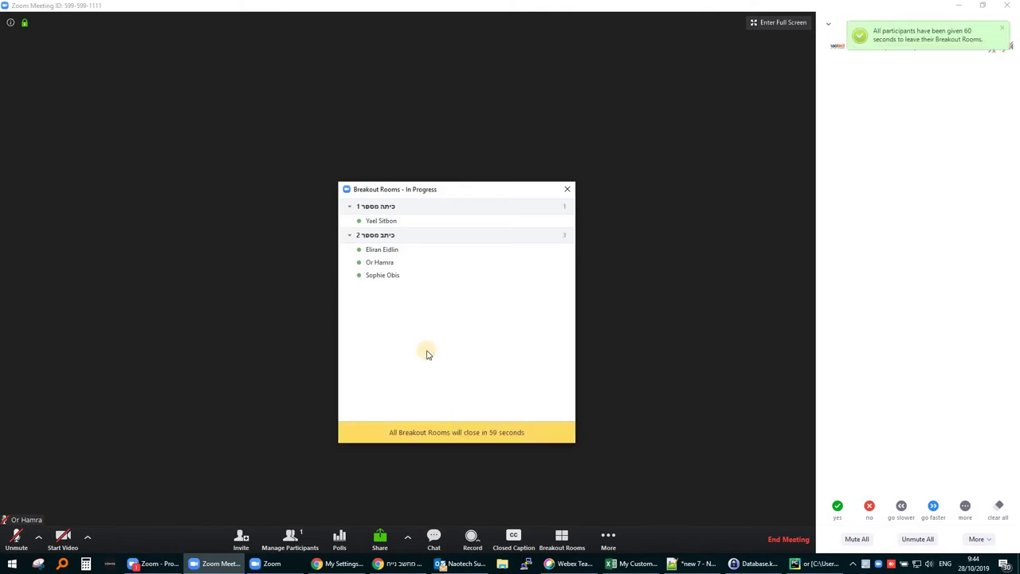